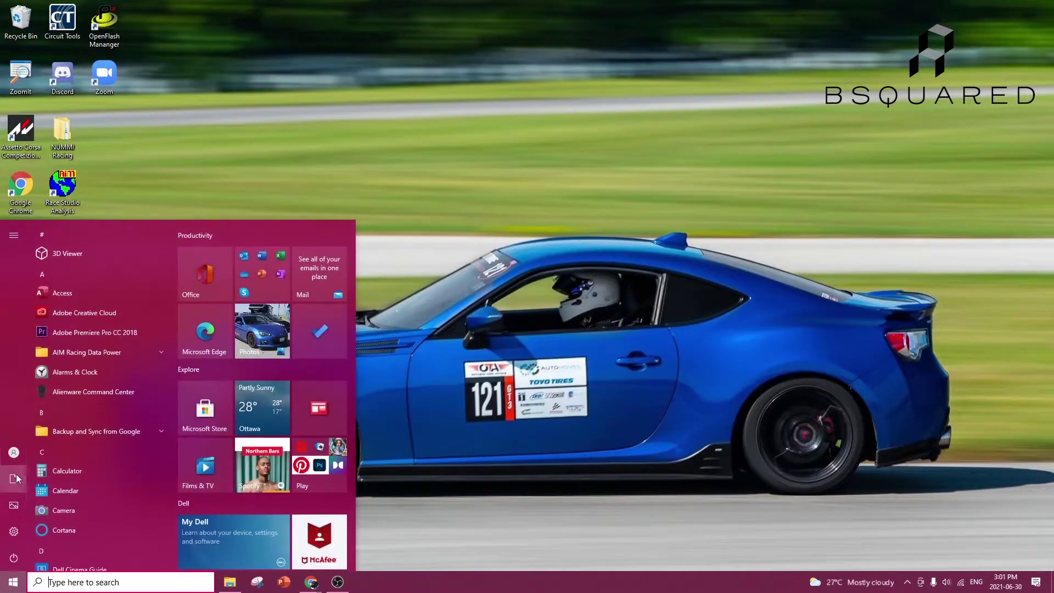
- Launch RaceRender 3 from the Windows search by typing 'ra'
type("ra")
key("Down")
key("Down")
key("Down")
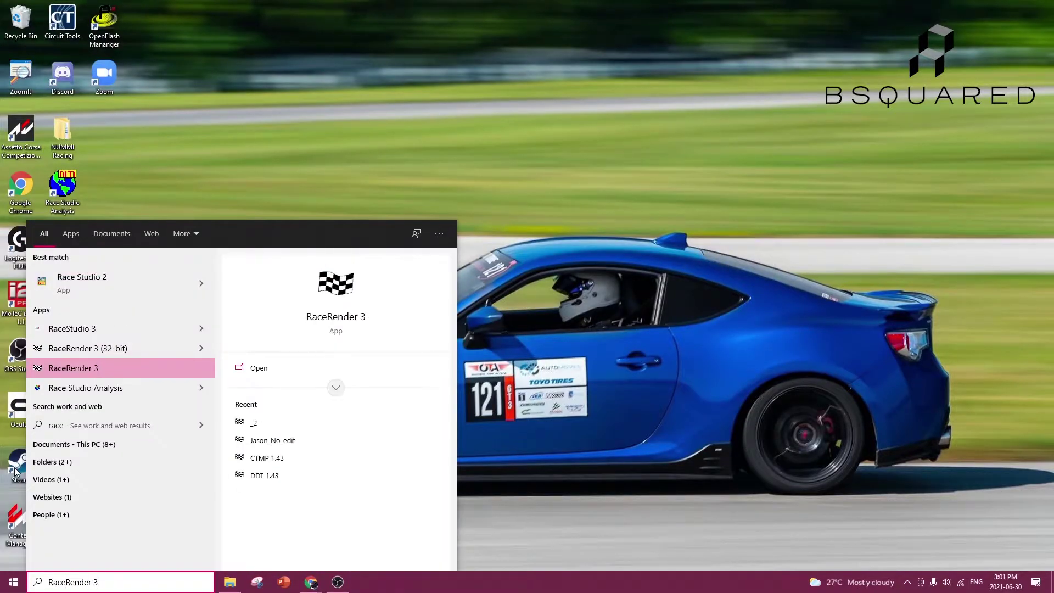
key("Return")
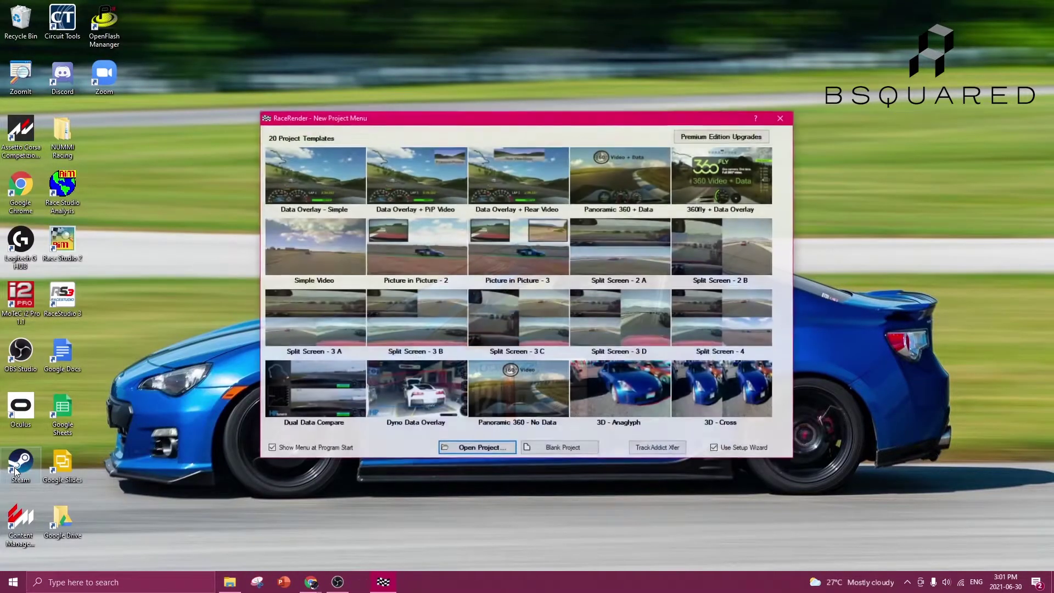
left_click(294, 180)
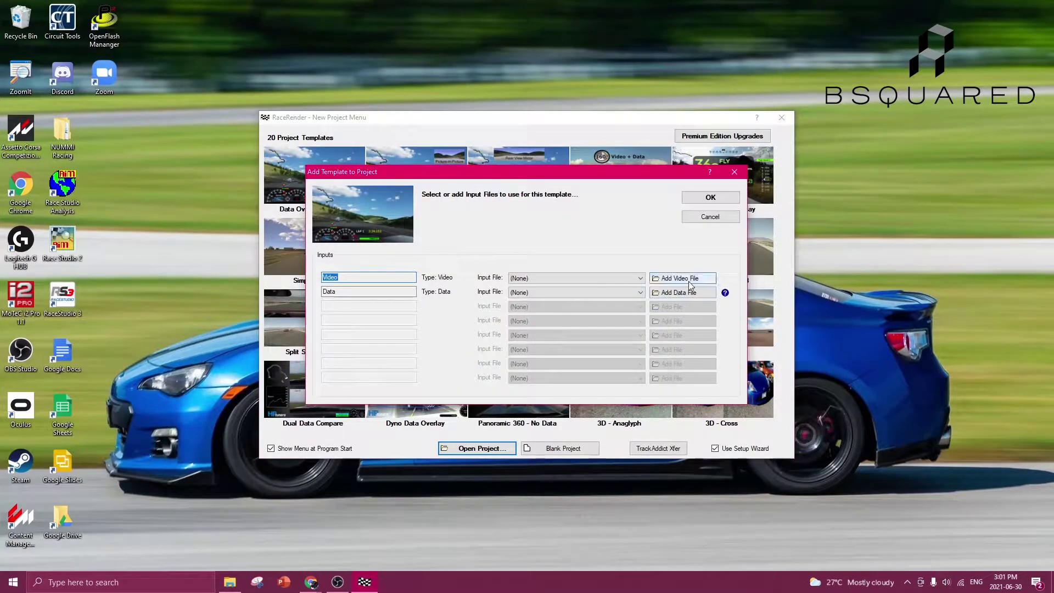
left_click(681, 278)
left_click(434, 231)
left_click(874, 408)
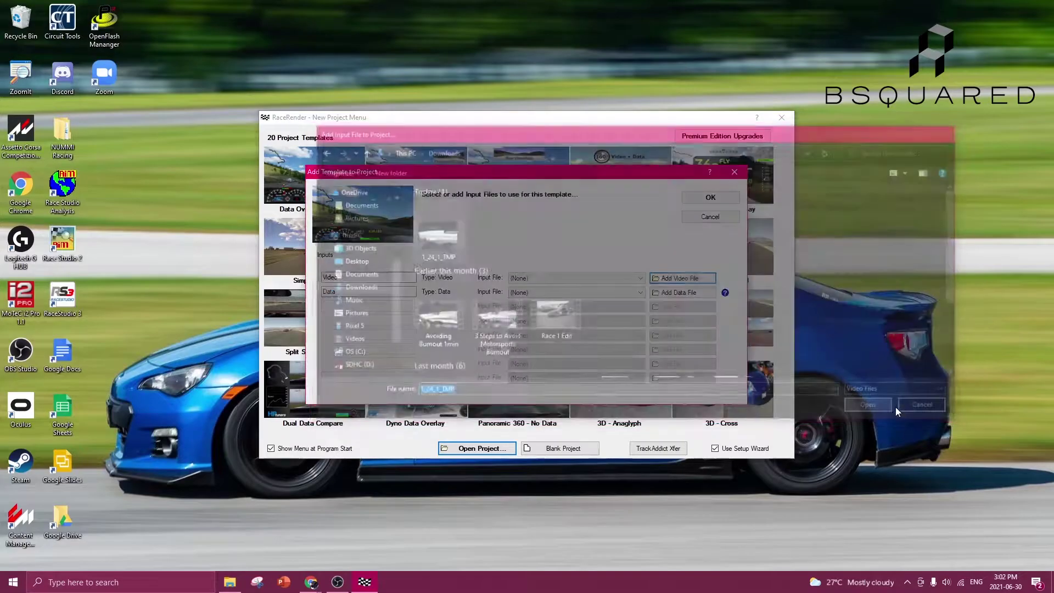
double_click(615, 218)
double_click(549, 203)
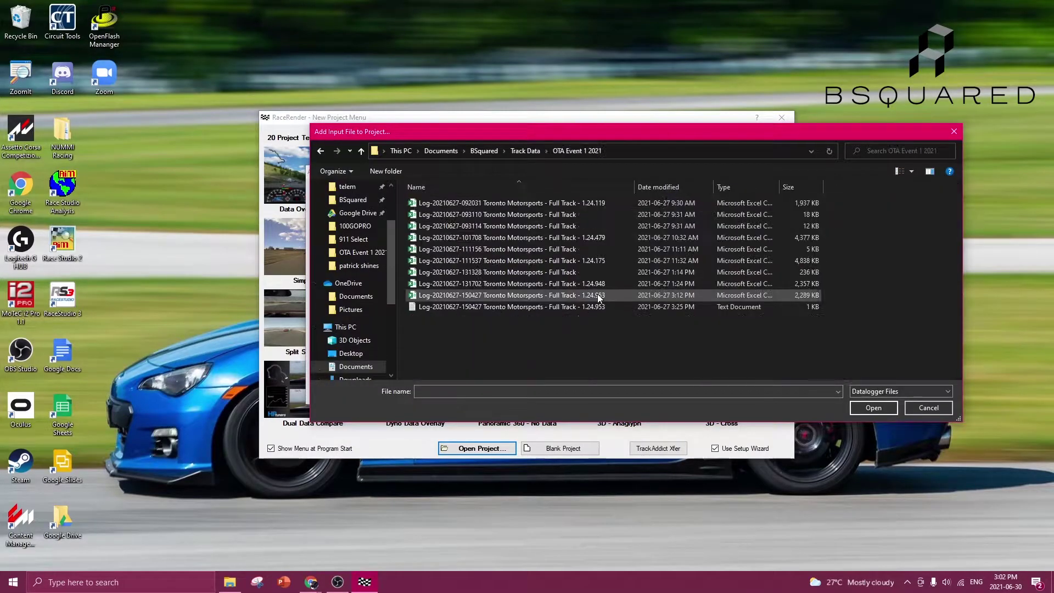
double_click(603, 263)
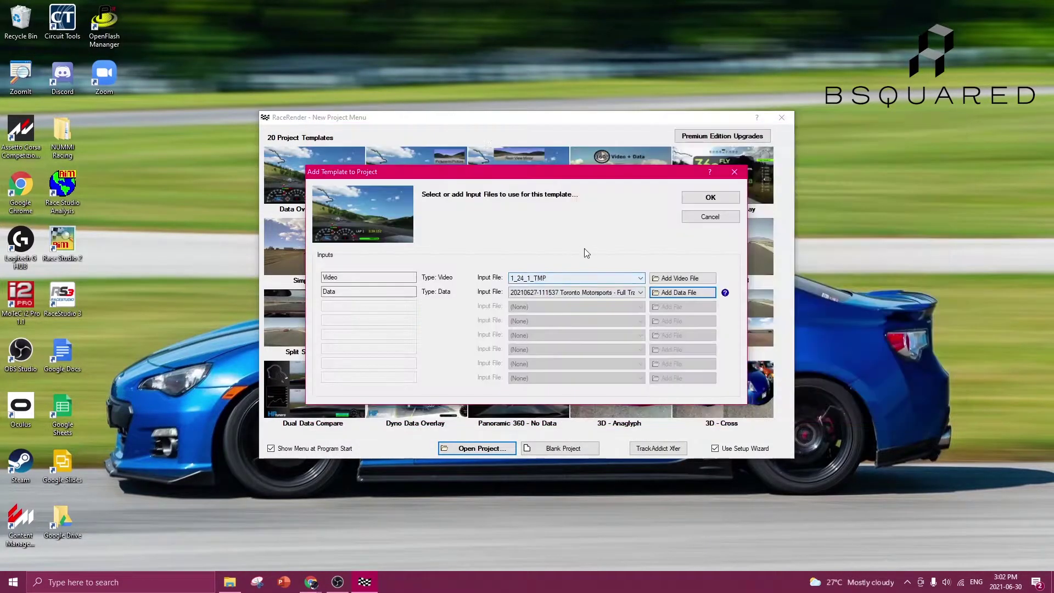
- Choose the Standard - 1 gauge layout, showing the gear indicator and hiding the lap counter
left_click(709, 197)
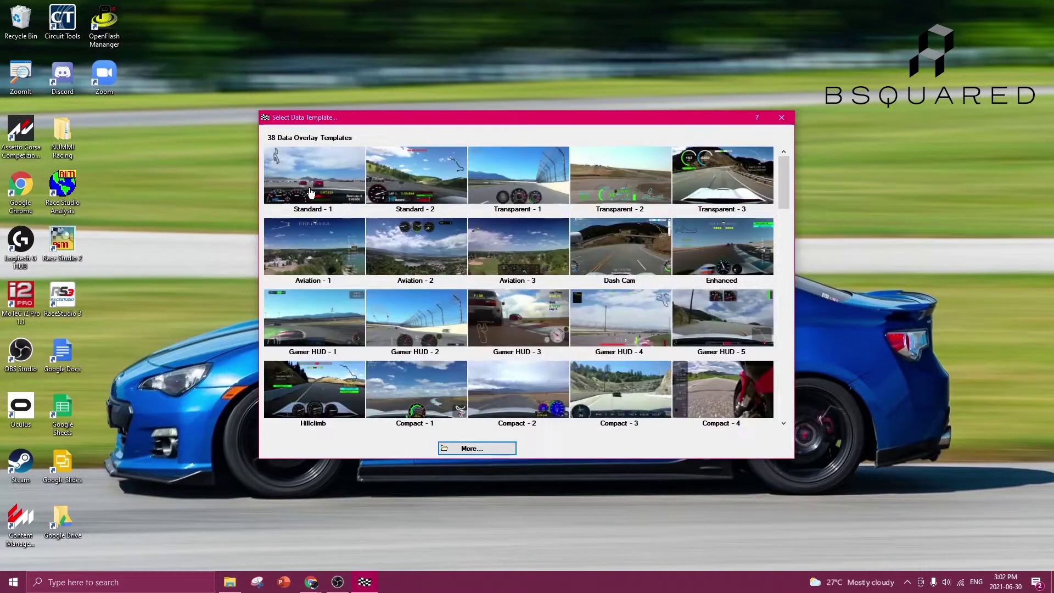
left_click(329, 174)
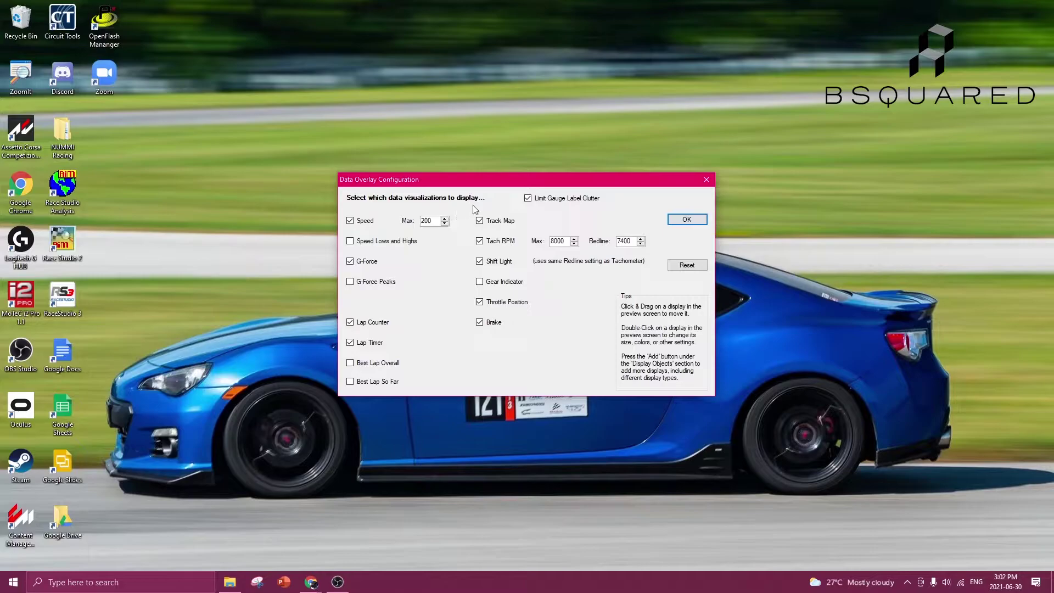
left_click(486, 279)
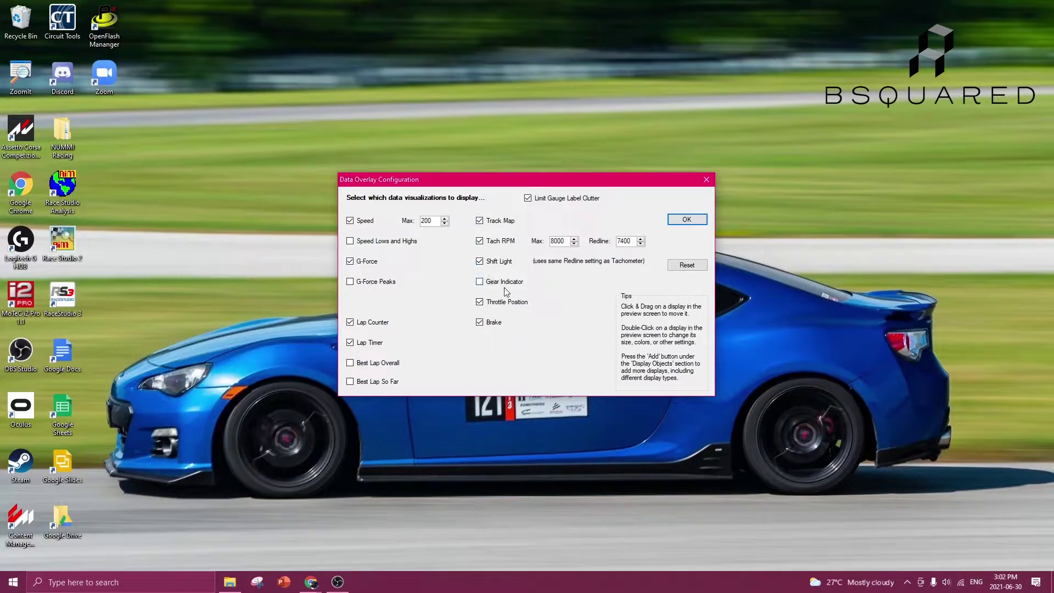
- Apply the overlays and start syncing the Toronto Motorsports log, moving its start to 00:01:22.310
left_click(687, 220)
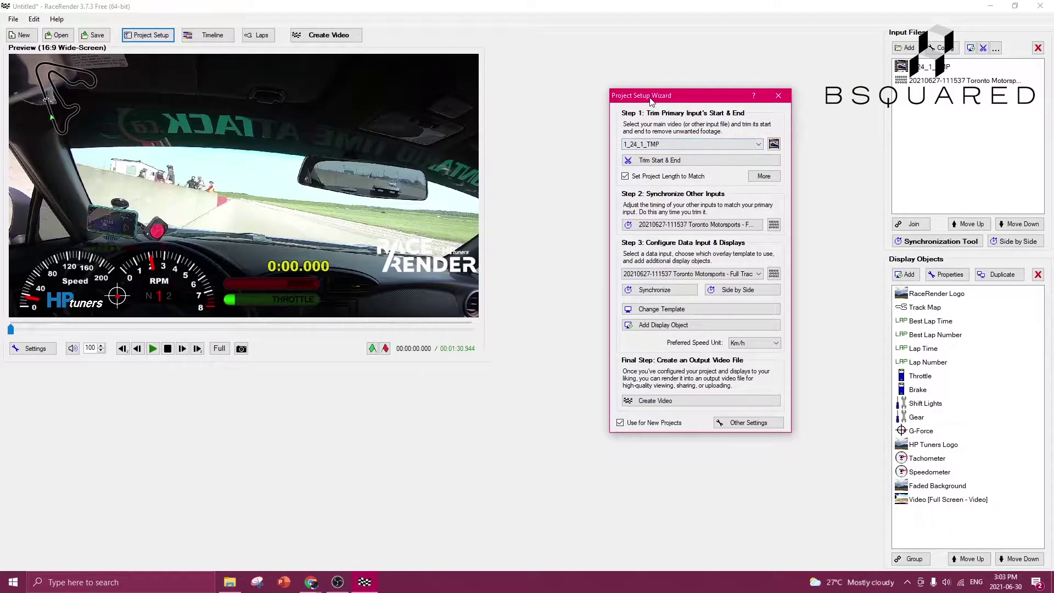
left_click(677, 295)
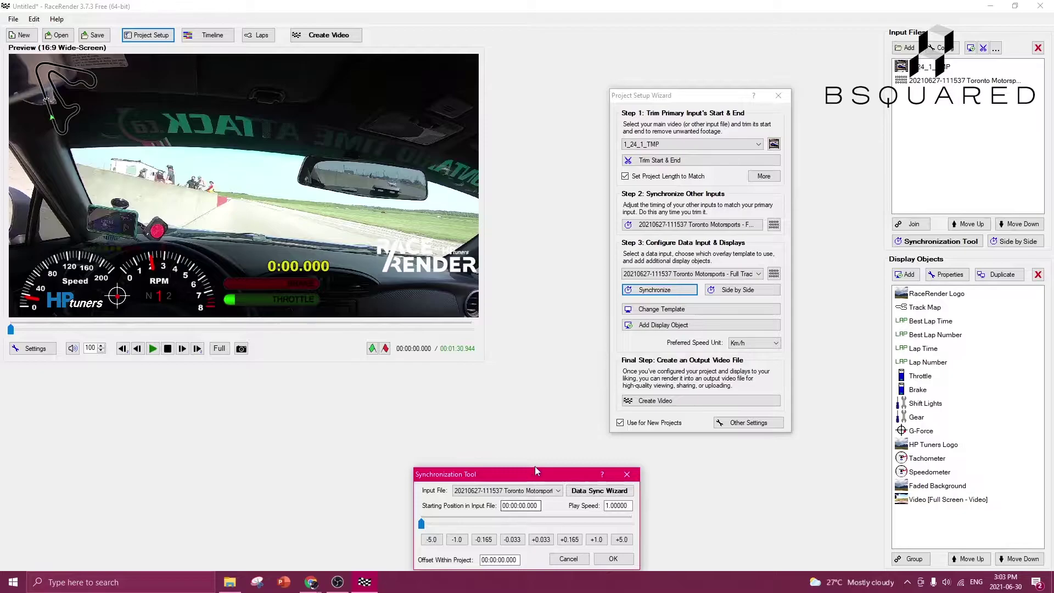
left_click_drag(535, 470, 490, 393)
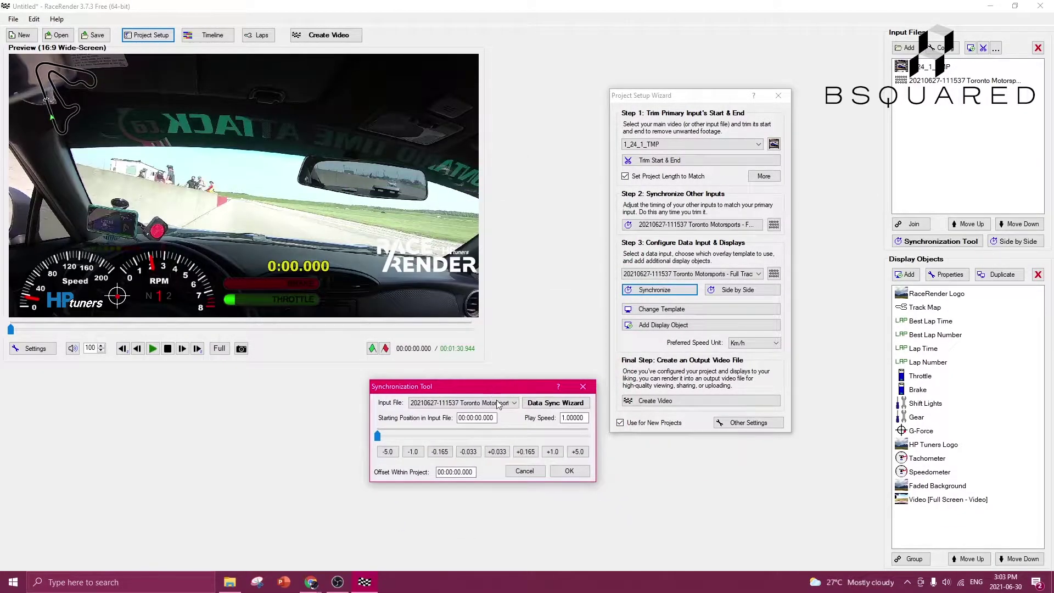
left_click(497, 404)
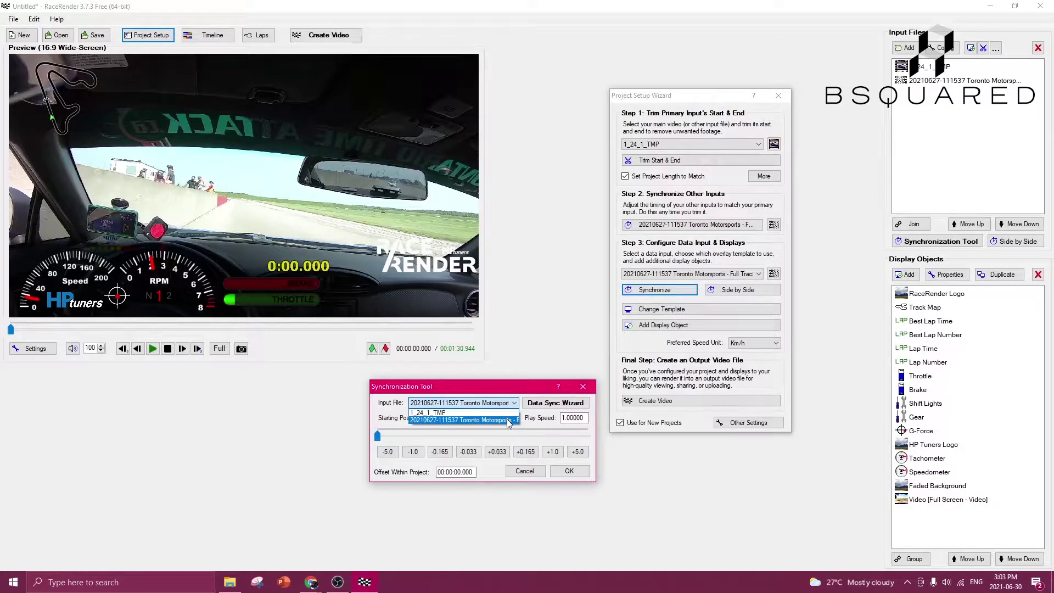
left_click(509, 421)
left_click_drag(377, 435, 394, 435)
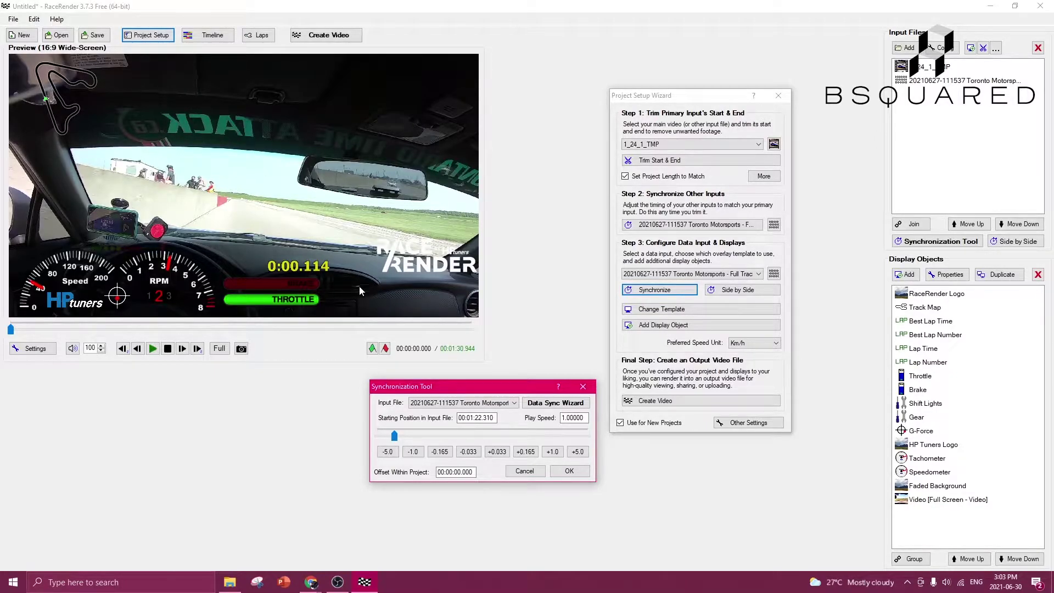
- Fine-tune the data log start, trying 00:07:19.528, 00:05:58.134 and 00:07:10.372, to match the video
left_click_drag(394, 436, 450, 440)
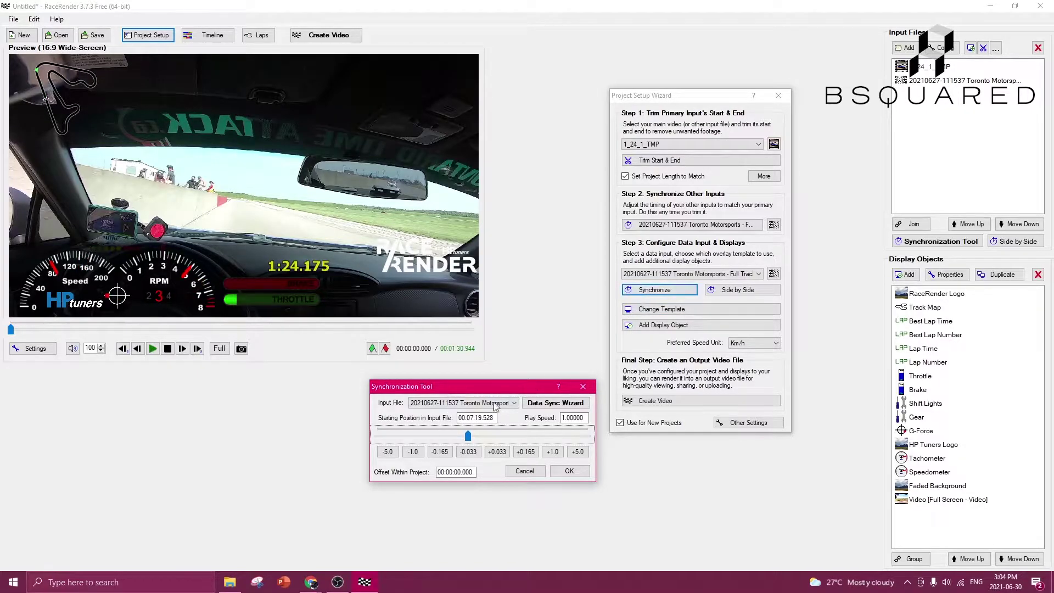
left_click(442, 435)
key("Right")
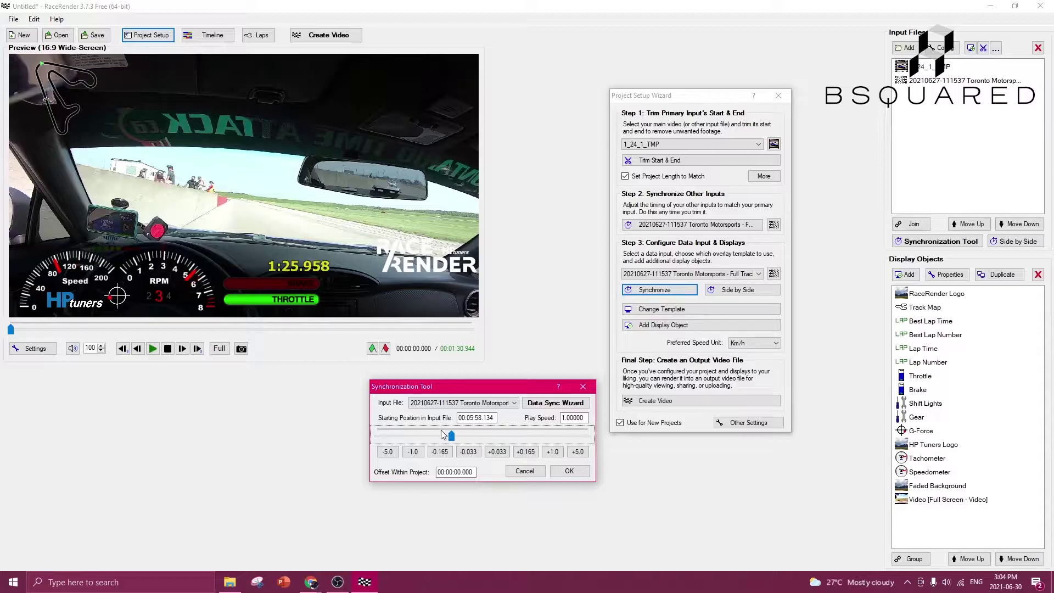
key("Left")
key("Right")
key("ctrl+z")
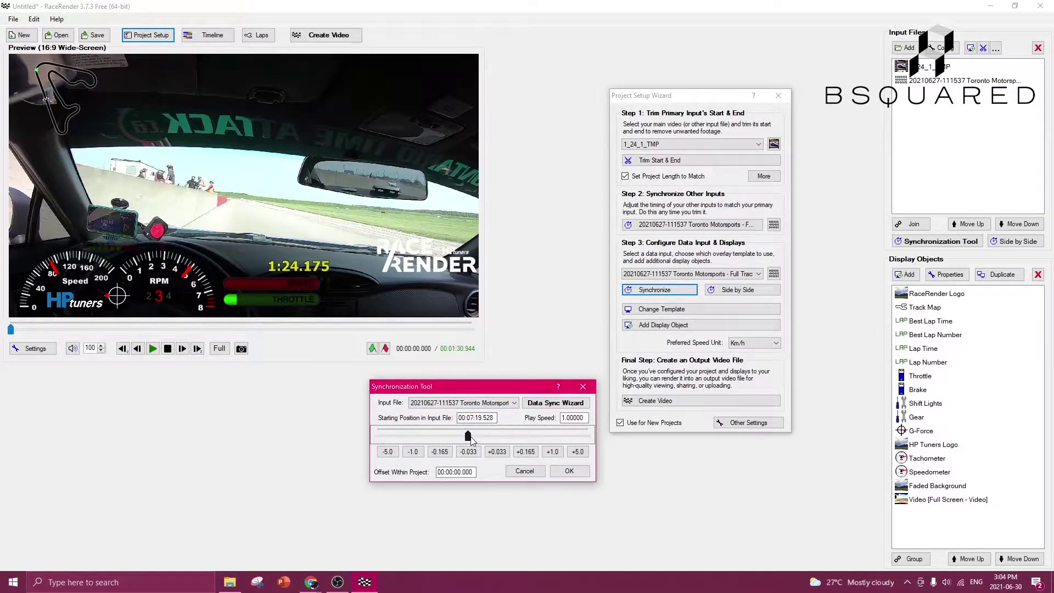
left_click_drag(470, 438, 466, 437)
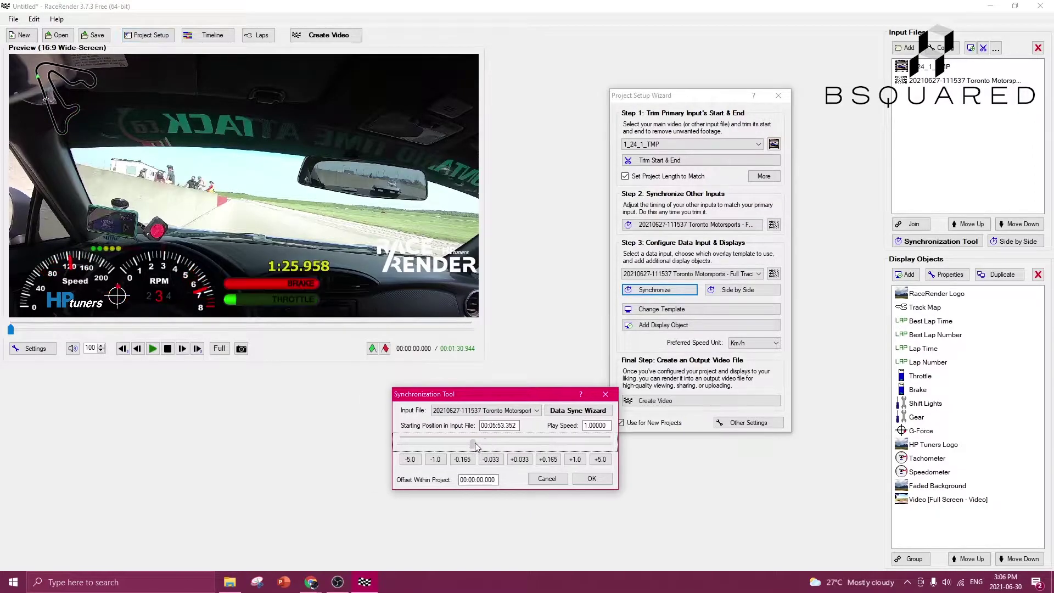
left_click_drag(475, 443, 474, 445)
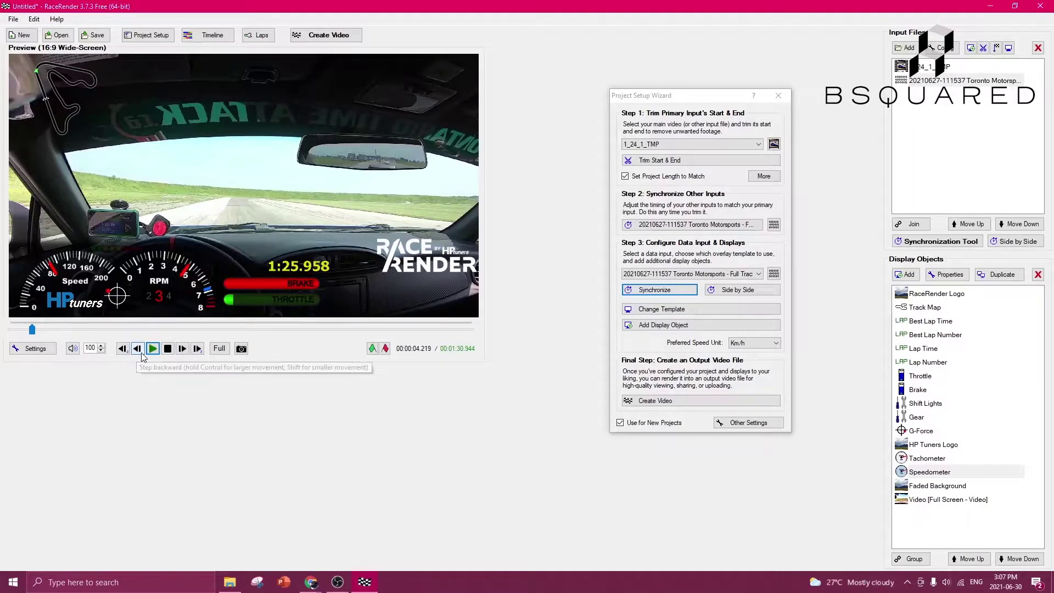
- Play and pause the lap preview, then rewind it to an earlier moment
left_click(153, 349)
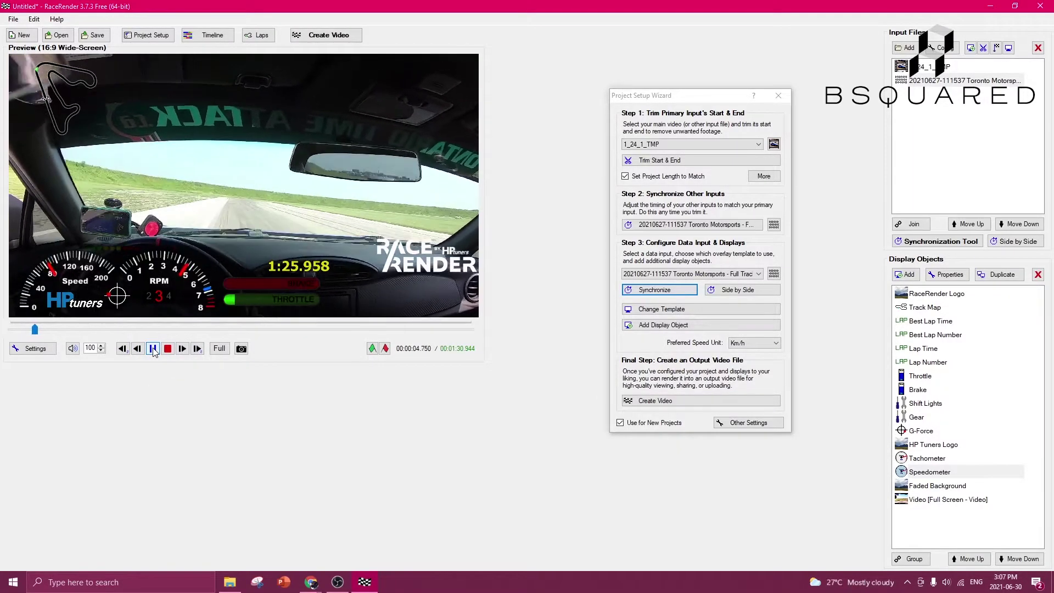
left_click(153, 349)
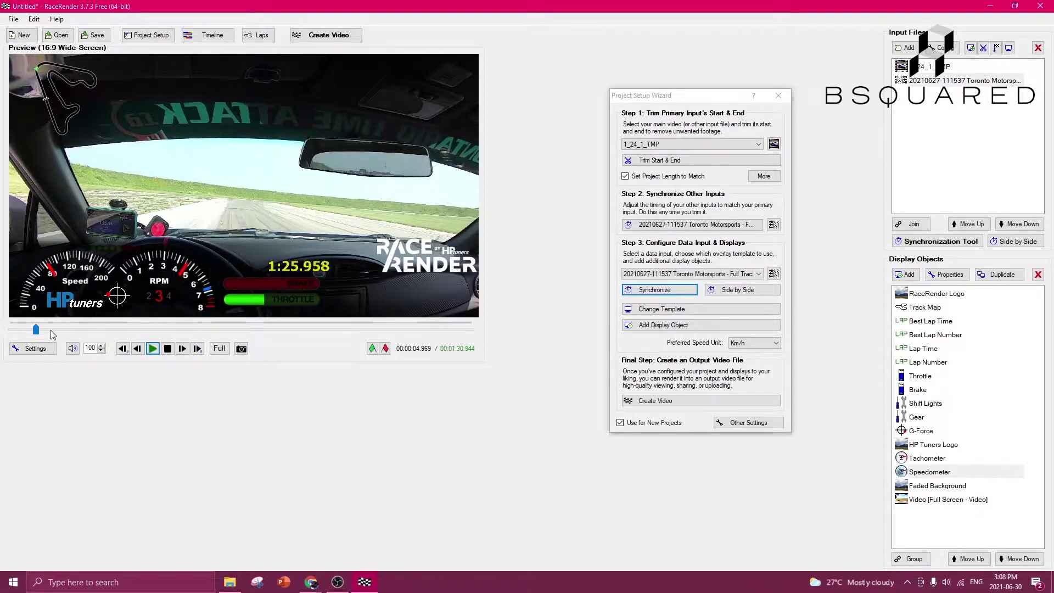
left_click_drag(35, 329, 19, 330)
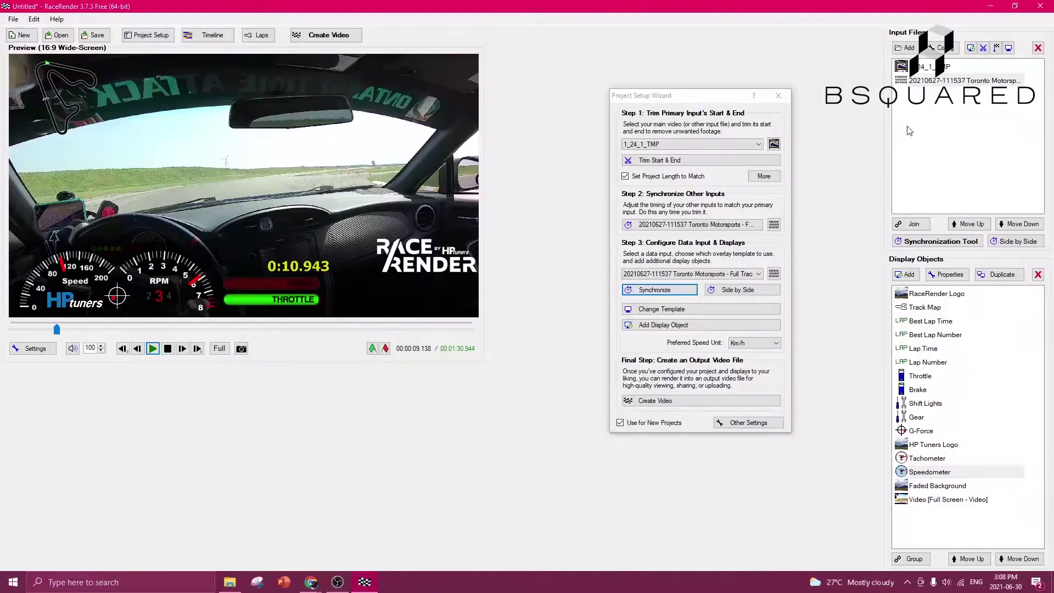
- Rewind the preview to the video start and reopen the data log's synchronization settings
left_click(686, 292)
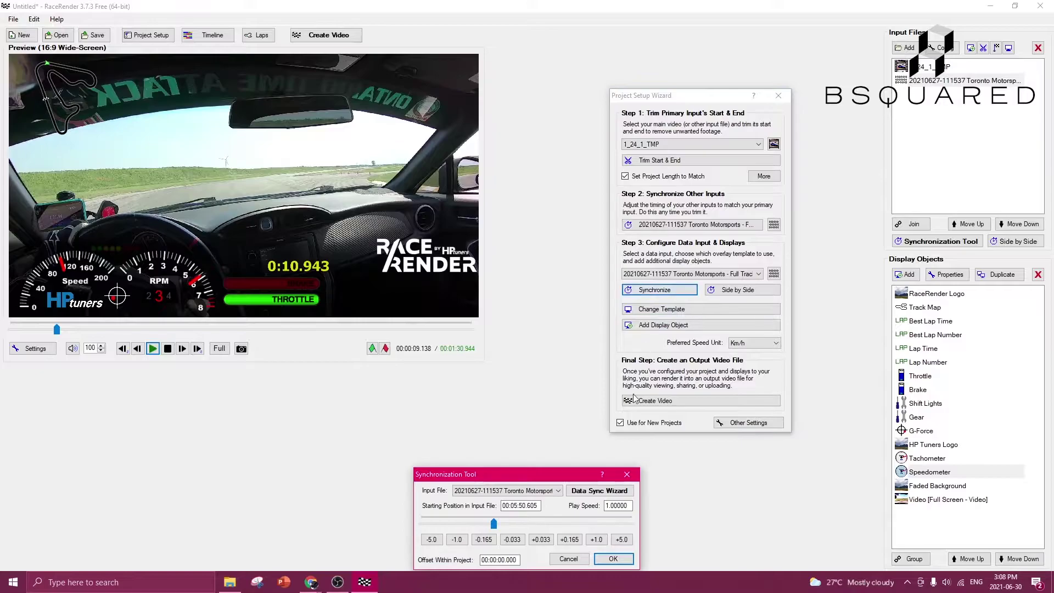
left_click_drag(57, 330, 11, 329)
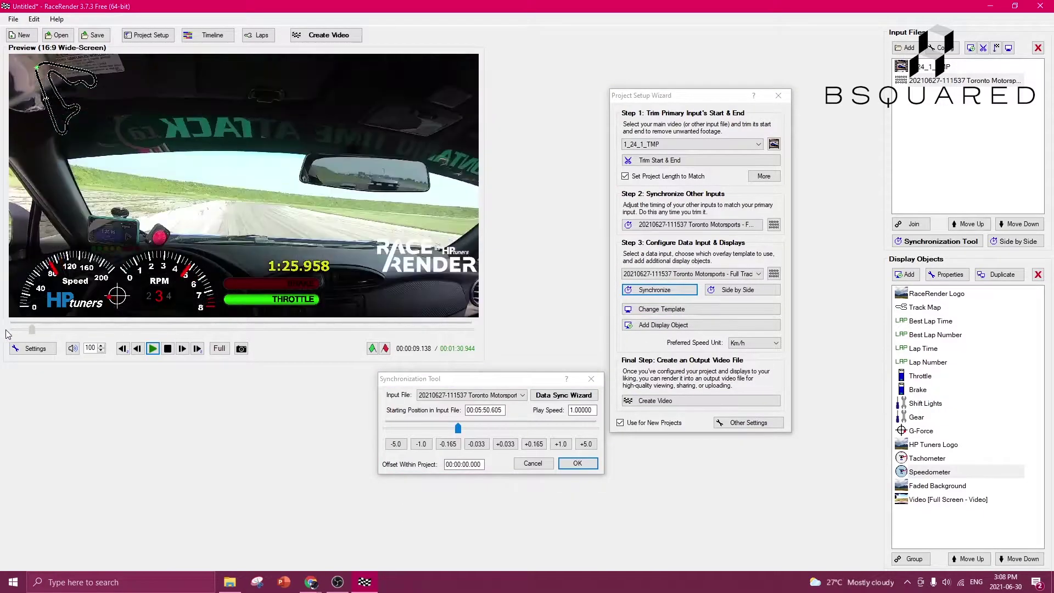
left_click(658, 290)
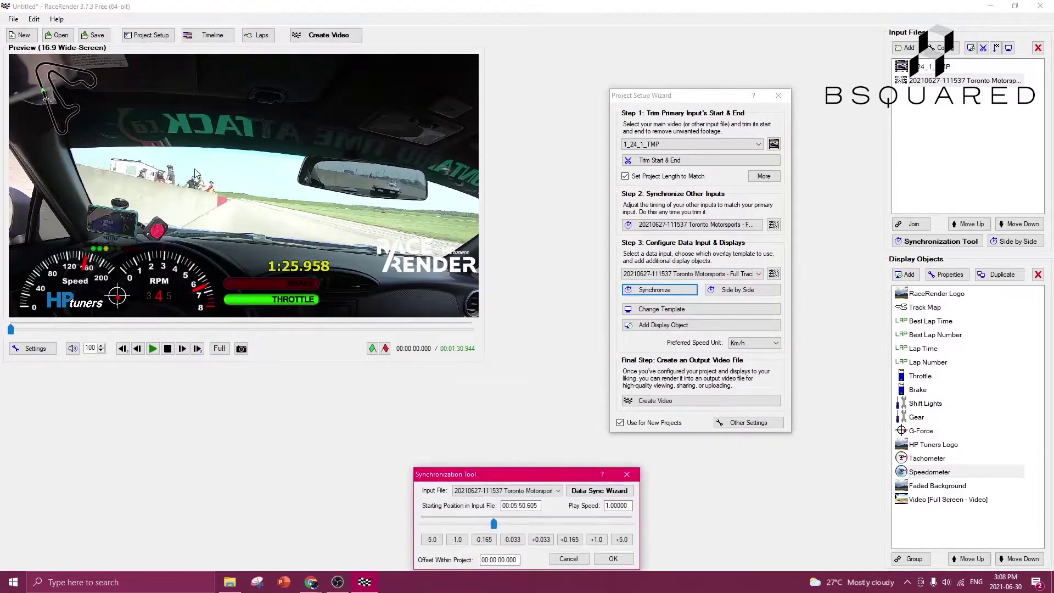
left_click_drag(554, 476, 471, 342)
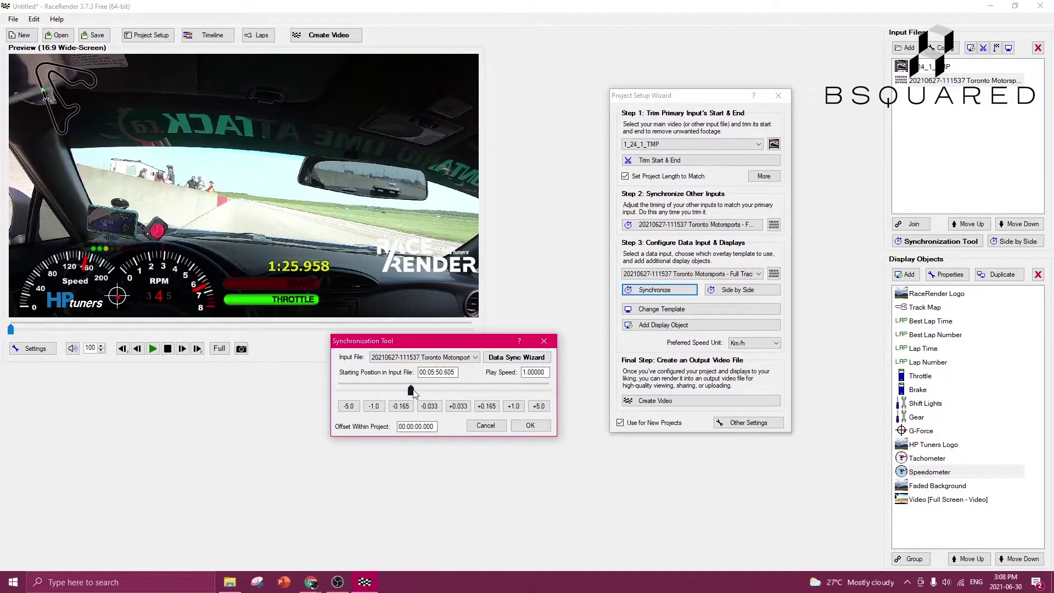
- Set the data log start to 00:05:45.315, accept it, and play the preview to verify alignment
left_click_drag(413, 389, 409, 390)
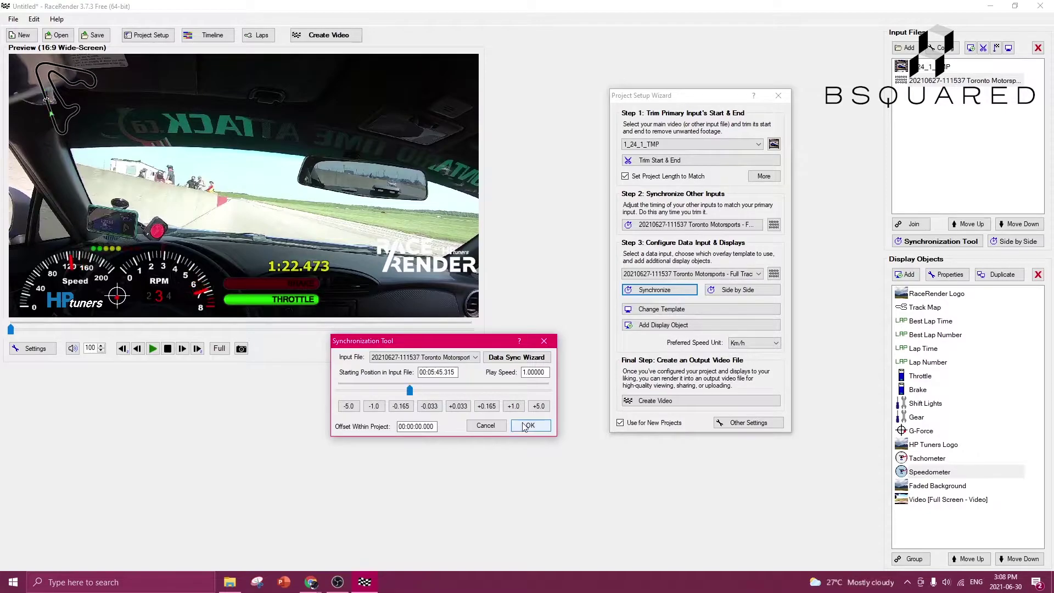
left_click(526, 426)
left_click(153, 348)
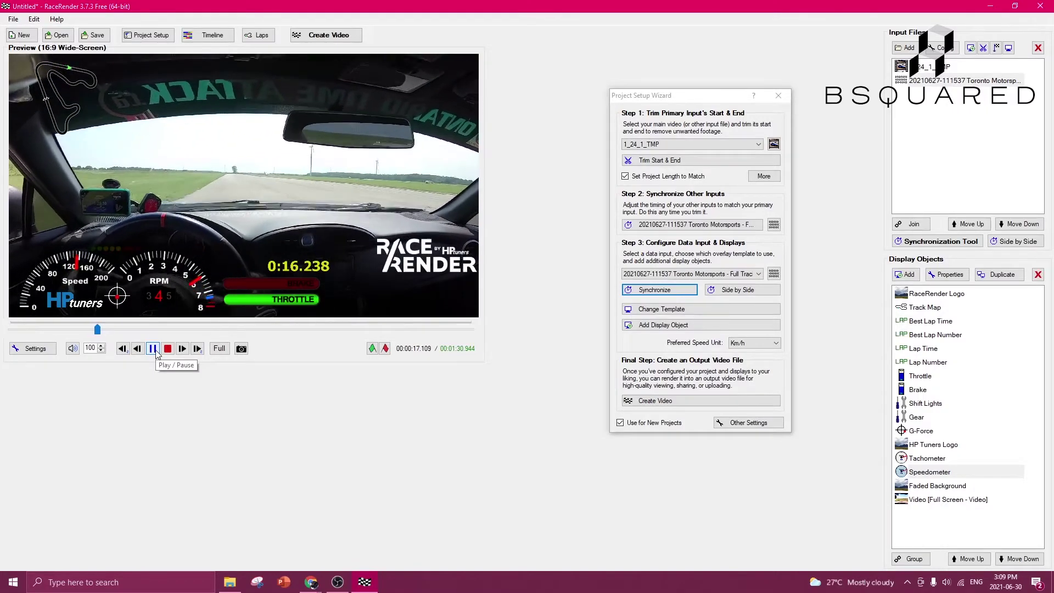
left_click(152, 348)
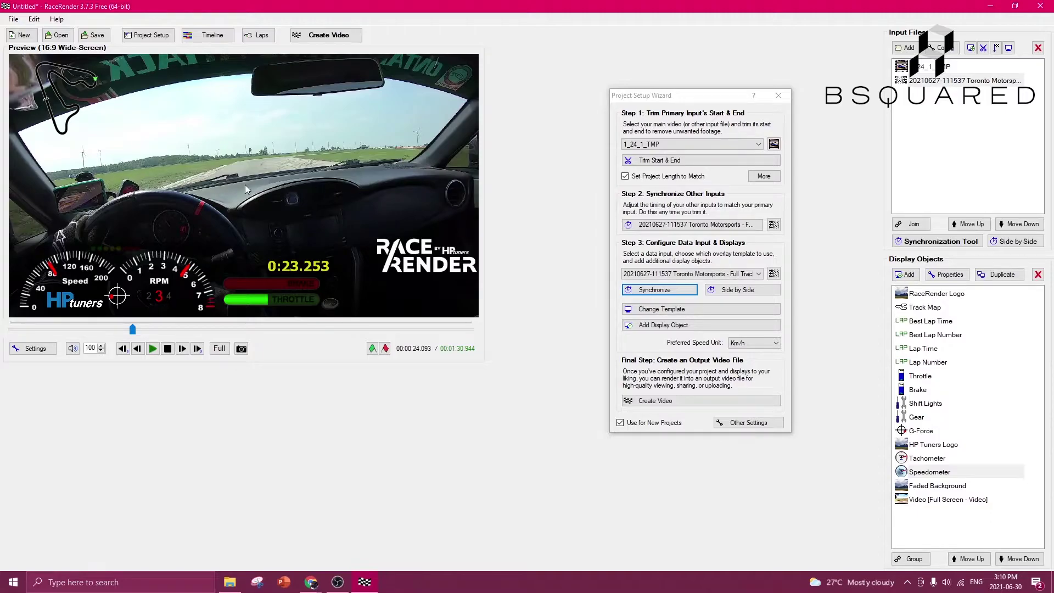
- Close the setup wizard and add a Blue Speed speedometer gauge over the windshield area
left_click(778, 95)
left_click(906, 275)
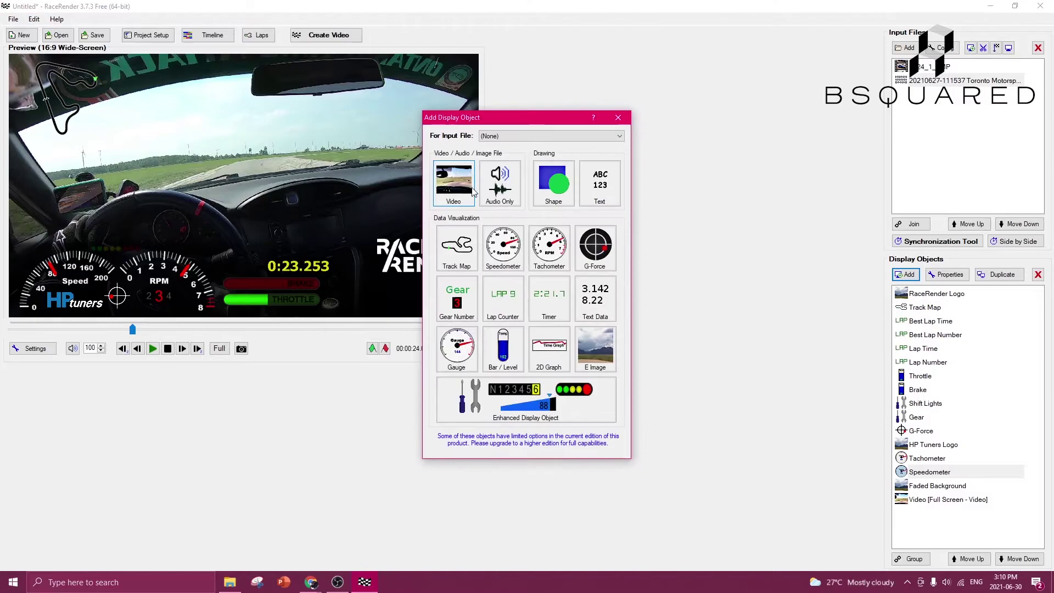
left_click(499, 245)
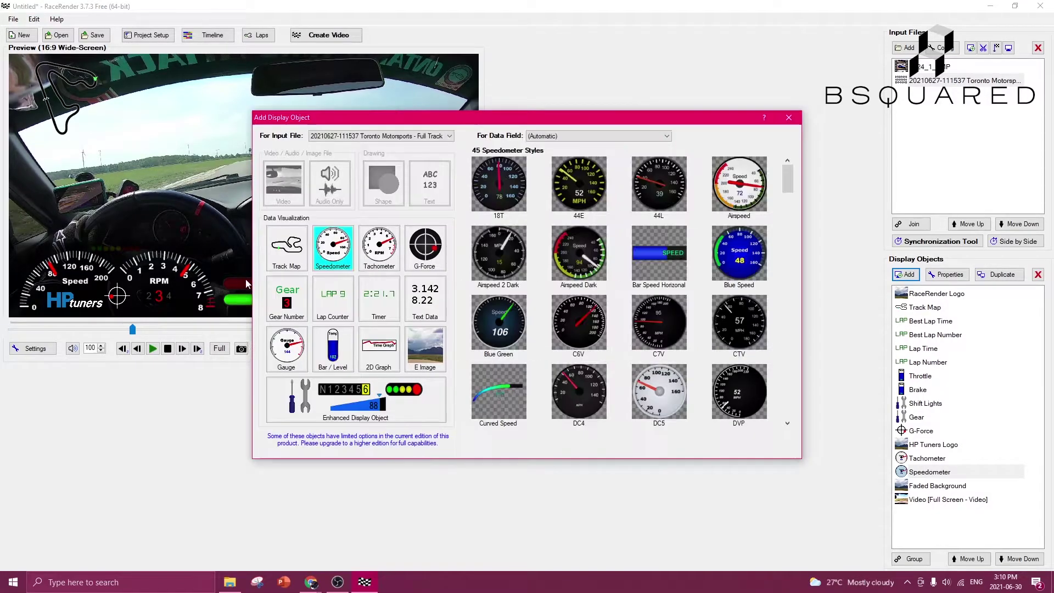
scroll(679, 275, "down", 1)
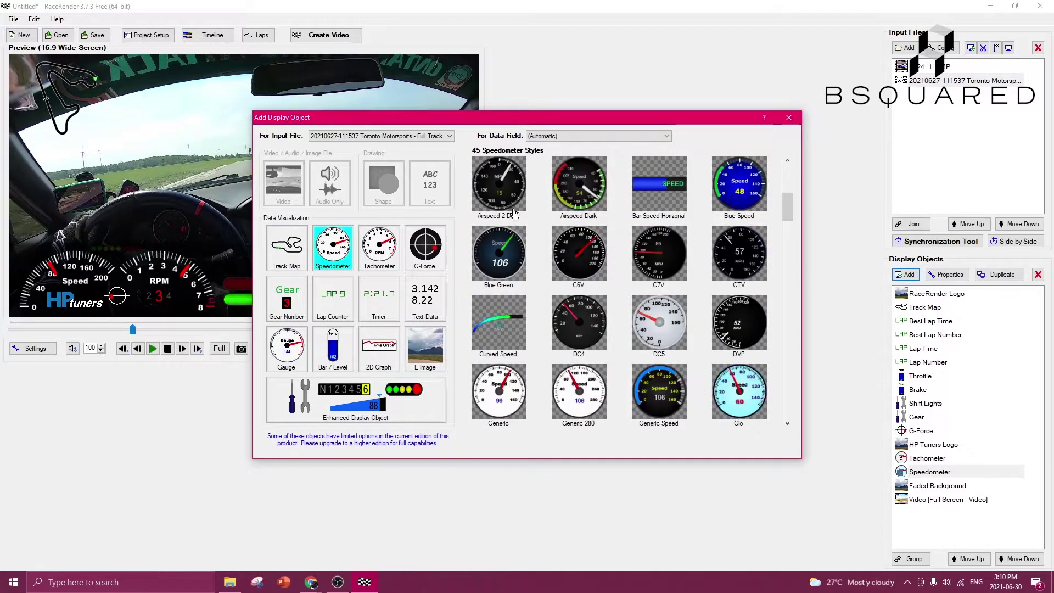
double_click(738, 187)
left_click_drag(176, 294, 362, 171)
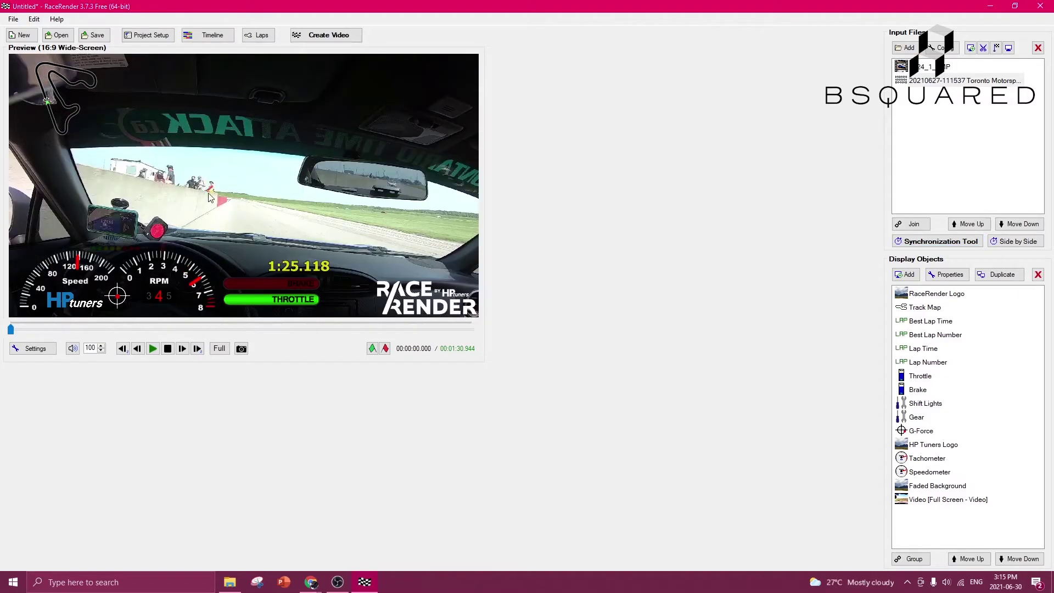
- Save the project as TMP_1_24_1 and render it to a 1920×1080 MPEG-4 video
left_click(346, 37)
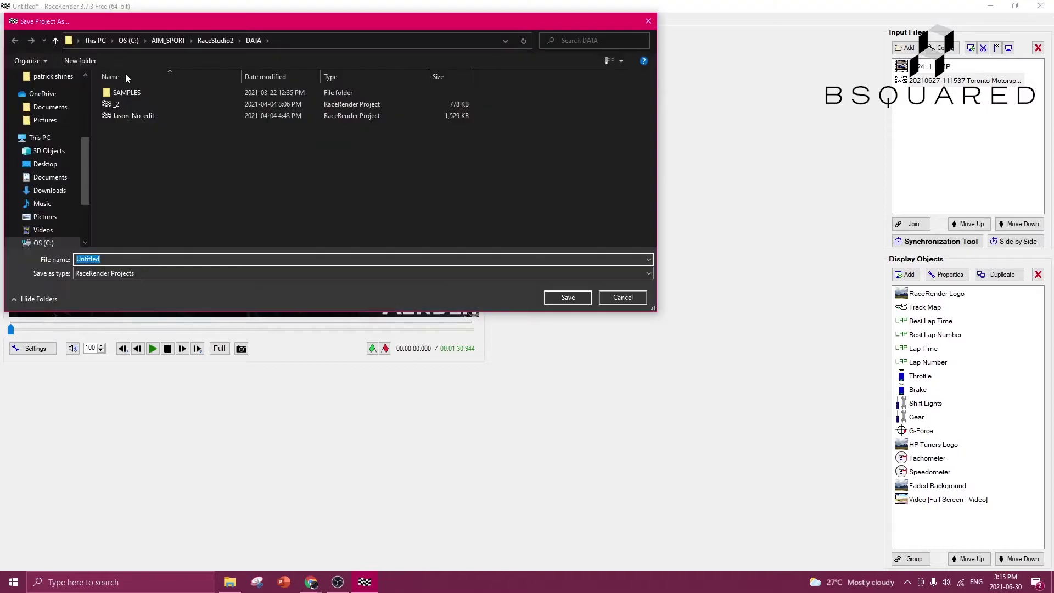
key("Return")
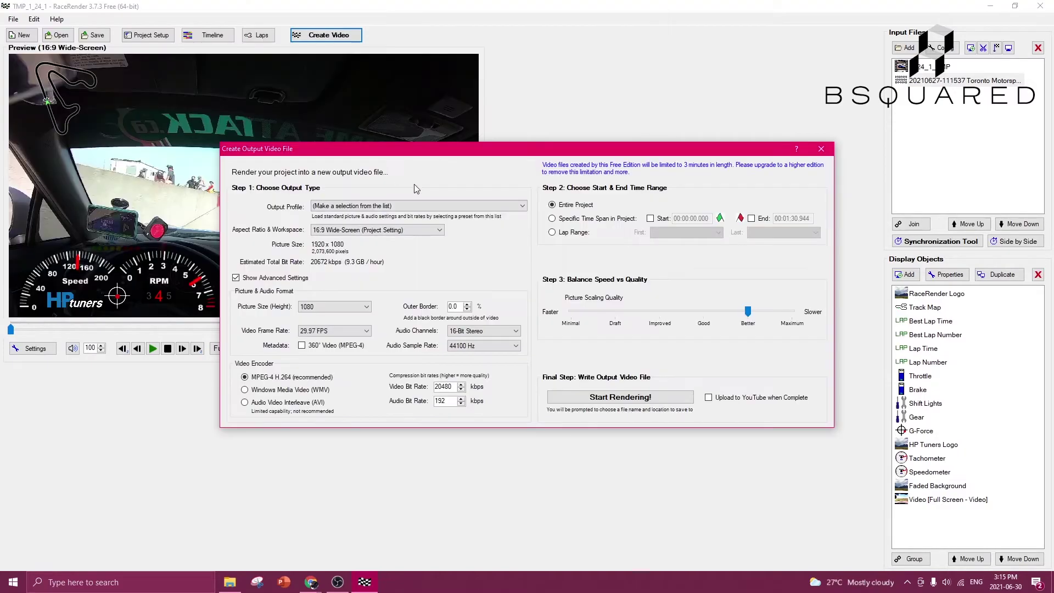
left_click(629, 407)
key("Return")
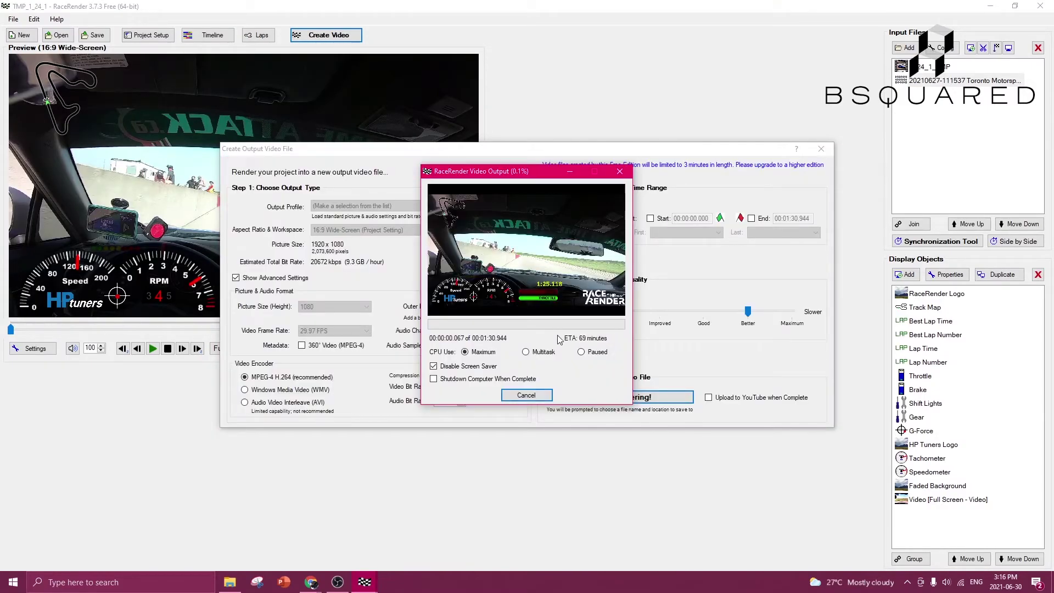